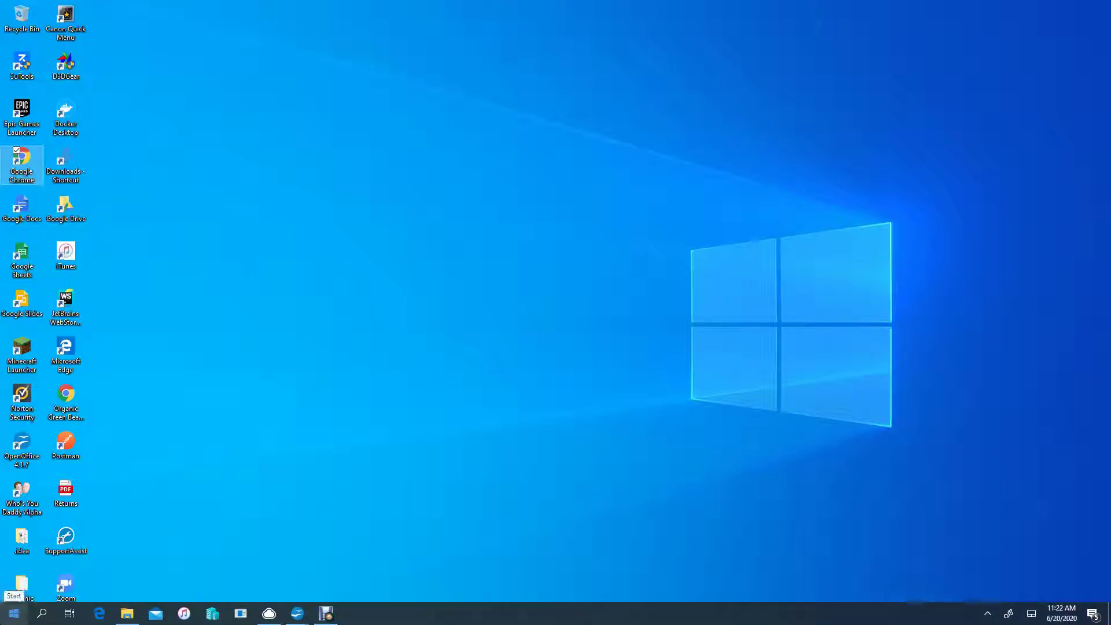
- Open the Xbox Game Bar page of the Windows gaming settings and switch the controller-button option on and back off
{"action": "left_click", "coordinate": [14, 613]}
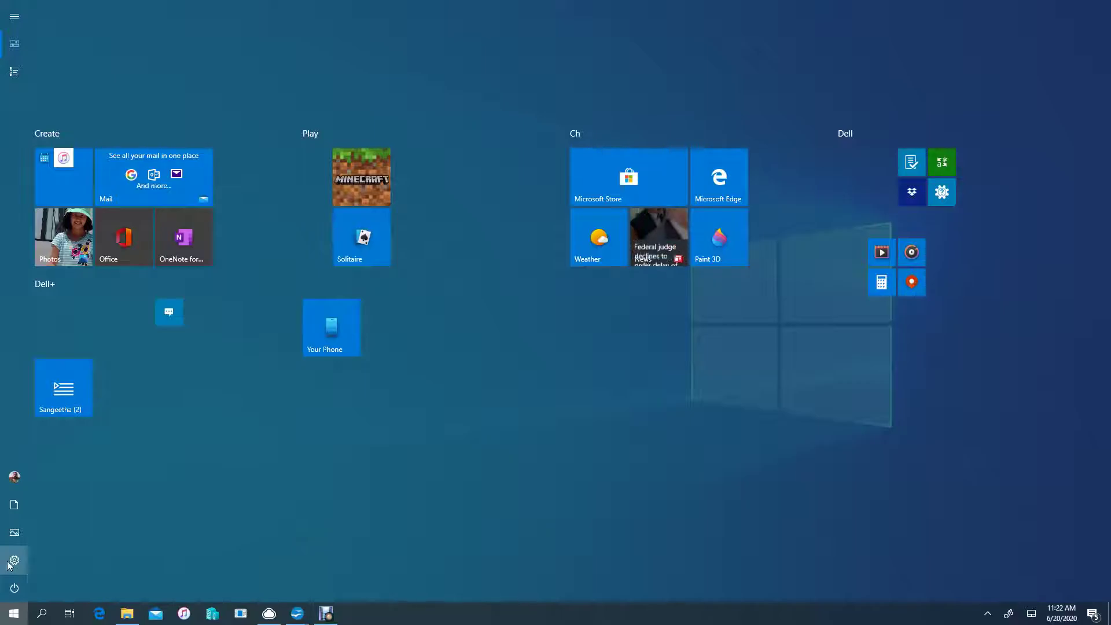
{"action": "left_click", "coordinate": [8, 562]}
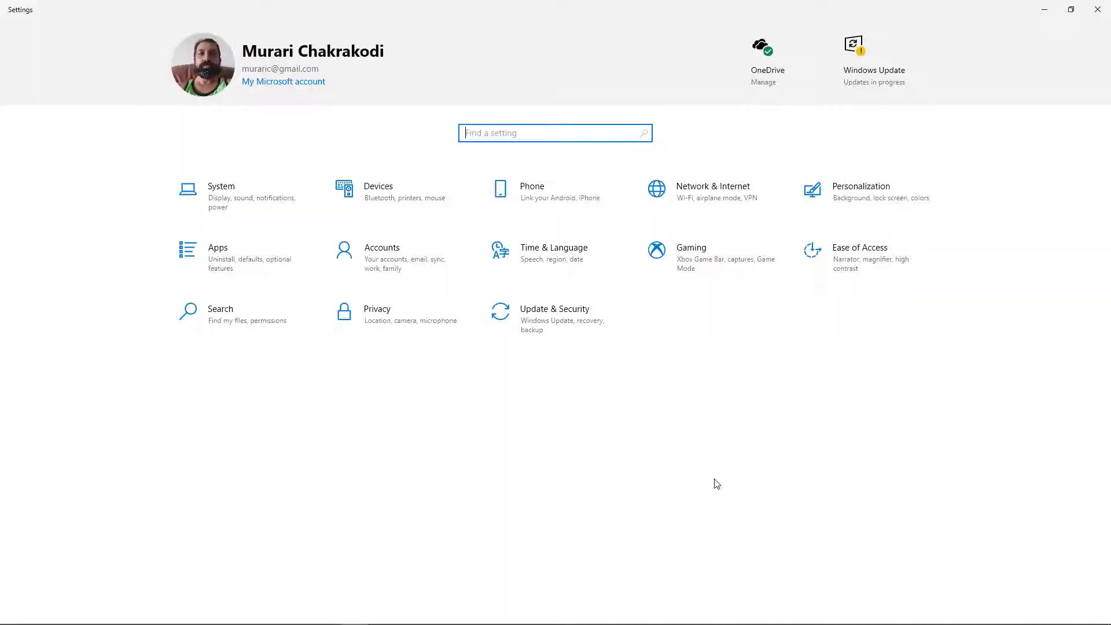
{"action": "left_click", "coordinate": [713, 252]}
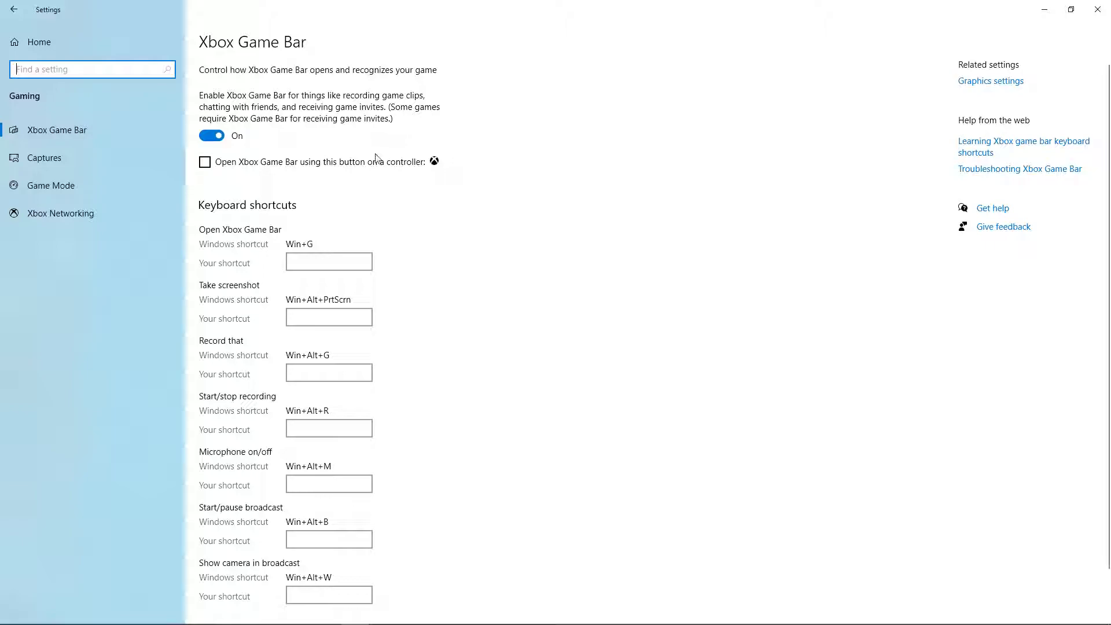
{"action": "left_click", "coordinate": [221, 164]}
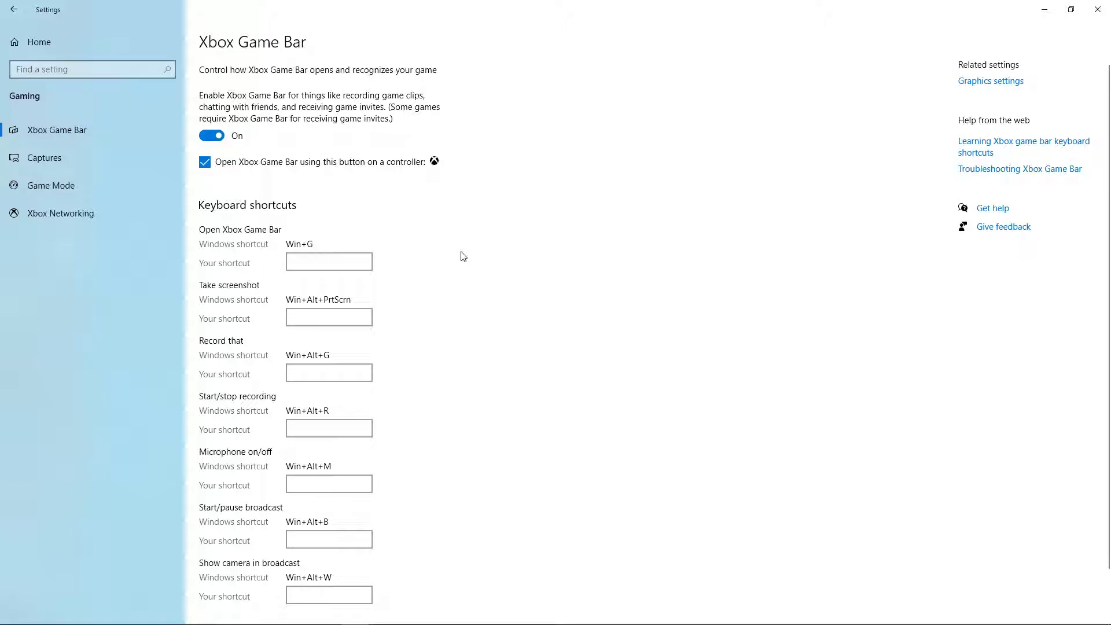
{"action": "left_click", "coordinate": [435, 163]}
- Review the Xbox Game Bar keyboard shortcuts for screenshots, recording, microphone and broadcast, and close the settings window
{"action": "scroll", "coordinate": [484, 305], "scroll_direction": "down", "scroll_amount": 2}
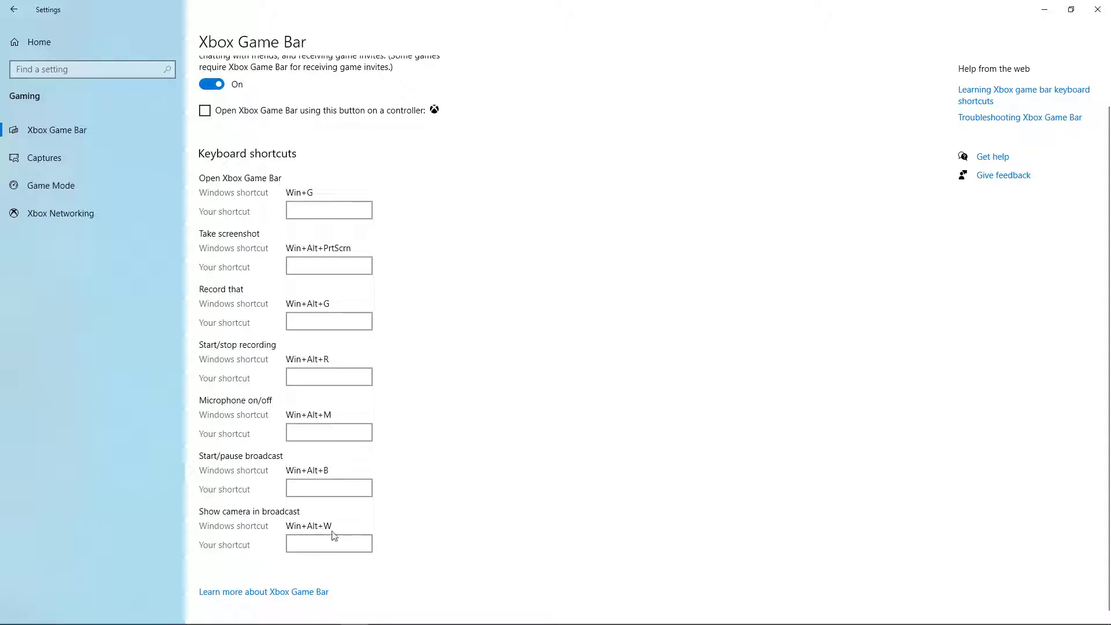
{"action": "scroll", "coordinate": [248, 573], "scroll_direction": "down", "scroll_amount": 1}
{"action": "scroll", "coordinate": [252, 579], "scroll_direction": "up", "scroll_amount": 1}
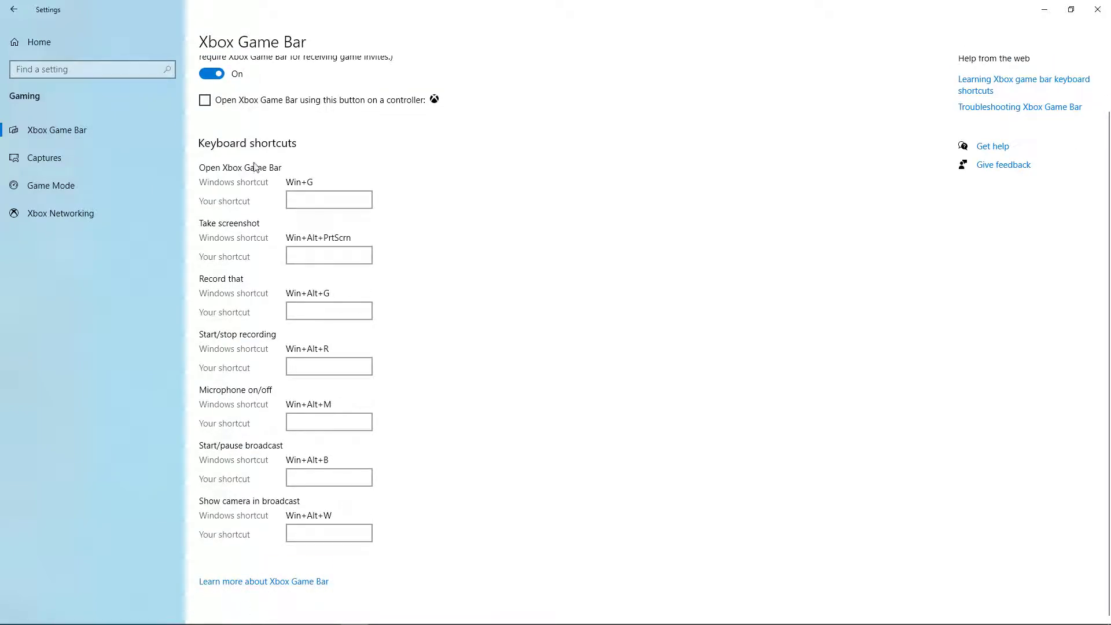
{"action": "scroll", "coordinate": [255, 166], "scroll_direction": "up", "scroll_amount": 2}
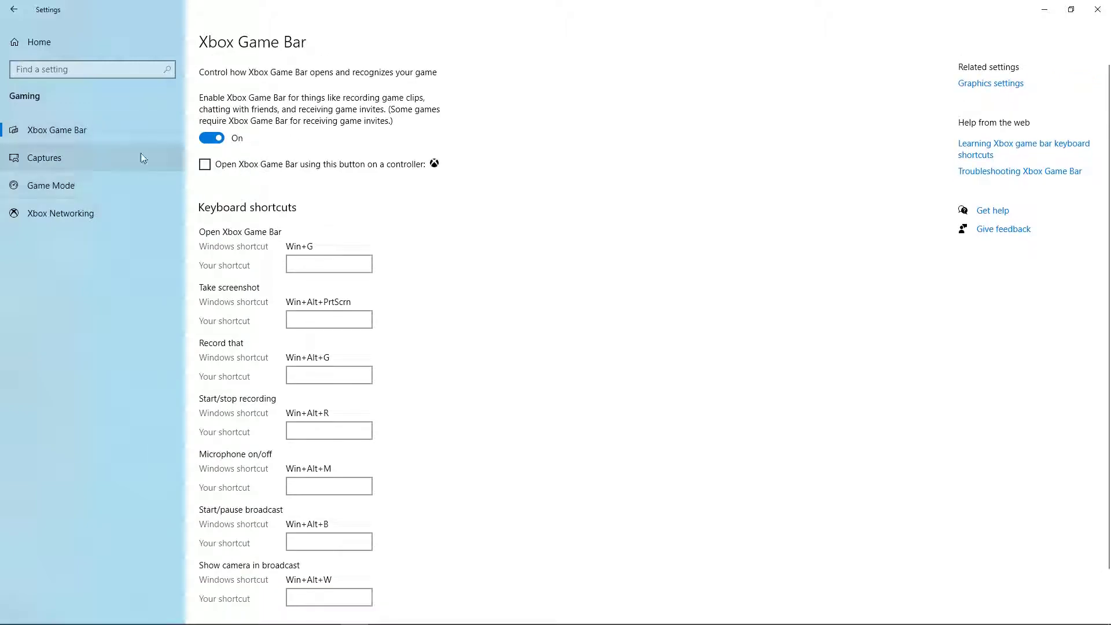
{"action": "left_click", "coordinate": [1098, 9]}
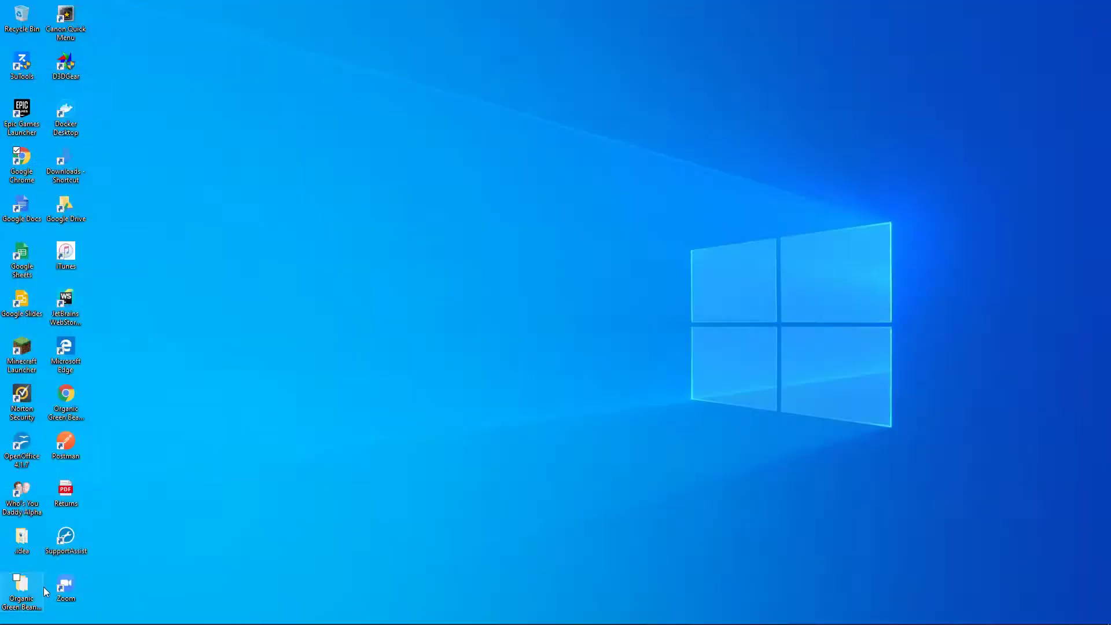
- Launch the Xbox Console Companion app from the list of installed apps
{"action": "left_click", "coordinate": [14, 613]}
{"action": "mouse_move", "coordinate": [19, 422]}
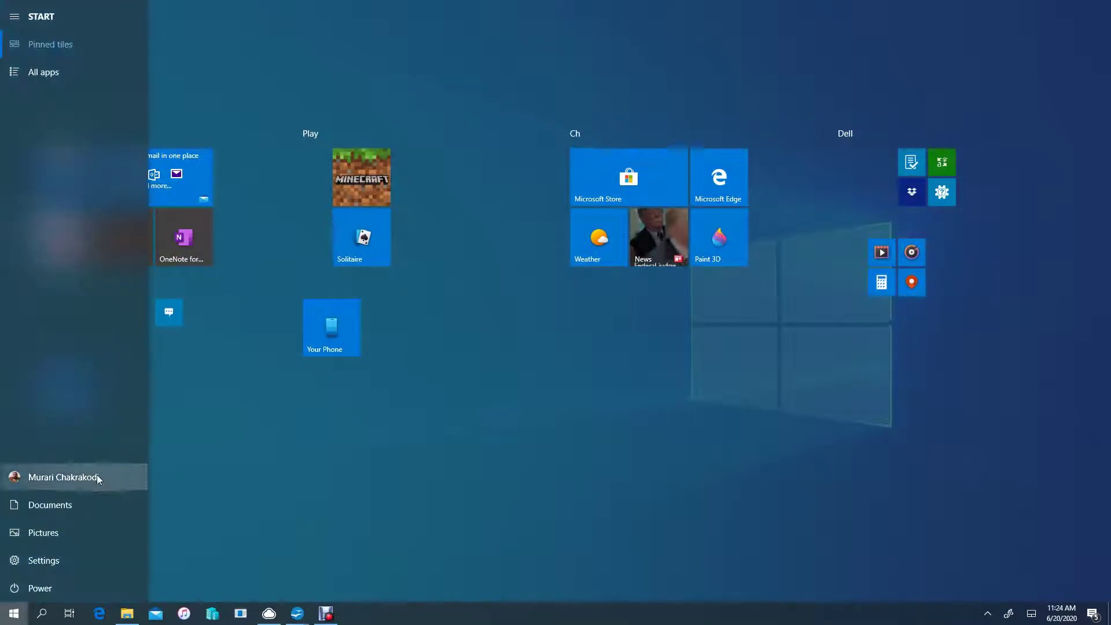
{"action": "left_click", "coordinate": [15, 79]}
{"action": "scroll", "coordinate": [406, 374], "scroll_direction": "down", "scroll_amount": 10}
{"action": "scroll", "coordinate": [406, 377], "scroll_direction": "down", "scroll_amount": 5}
{"action": "left_click", "coordinate": [242, 506]}
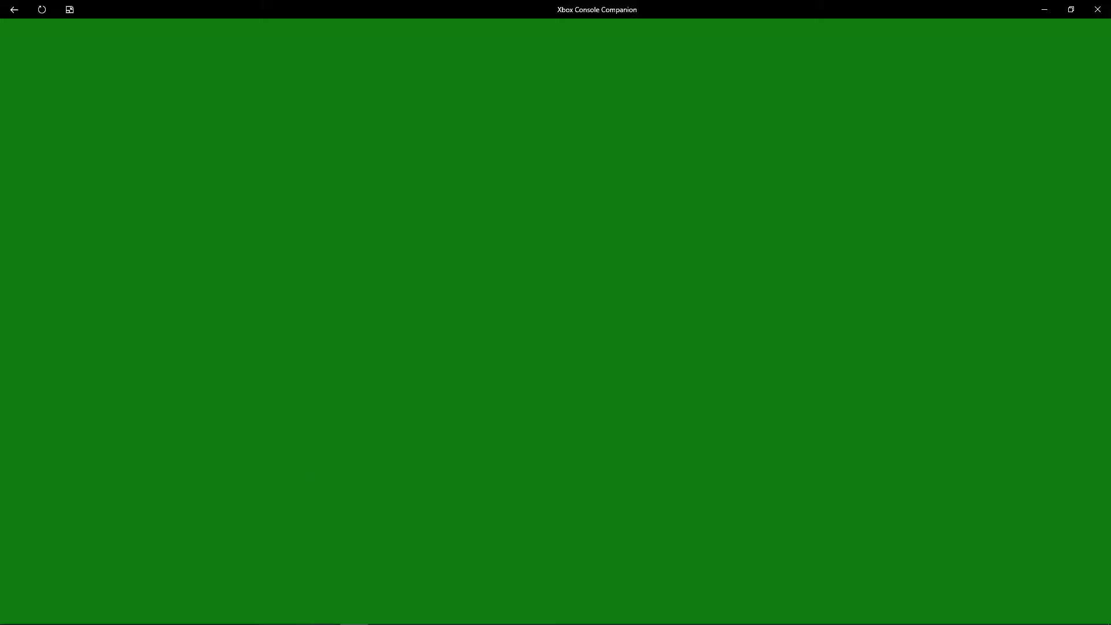
{"action": "left_click", "coordinate": [326, 612]}
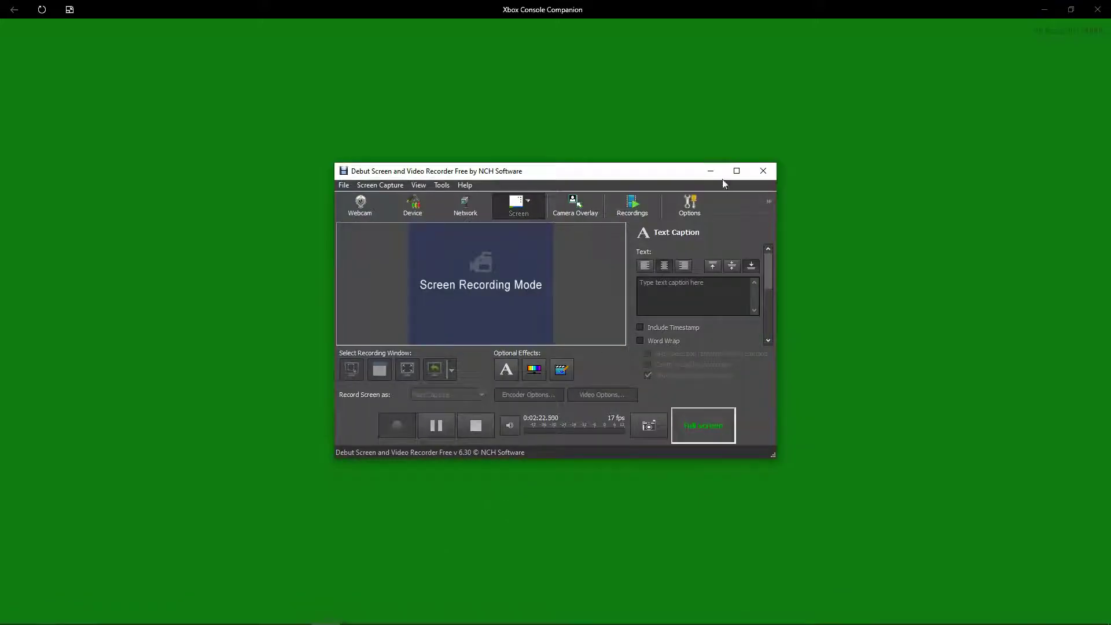
{"action": "left_click", "coordinate": [711, 171]}
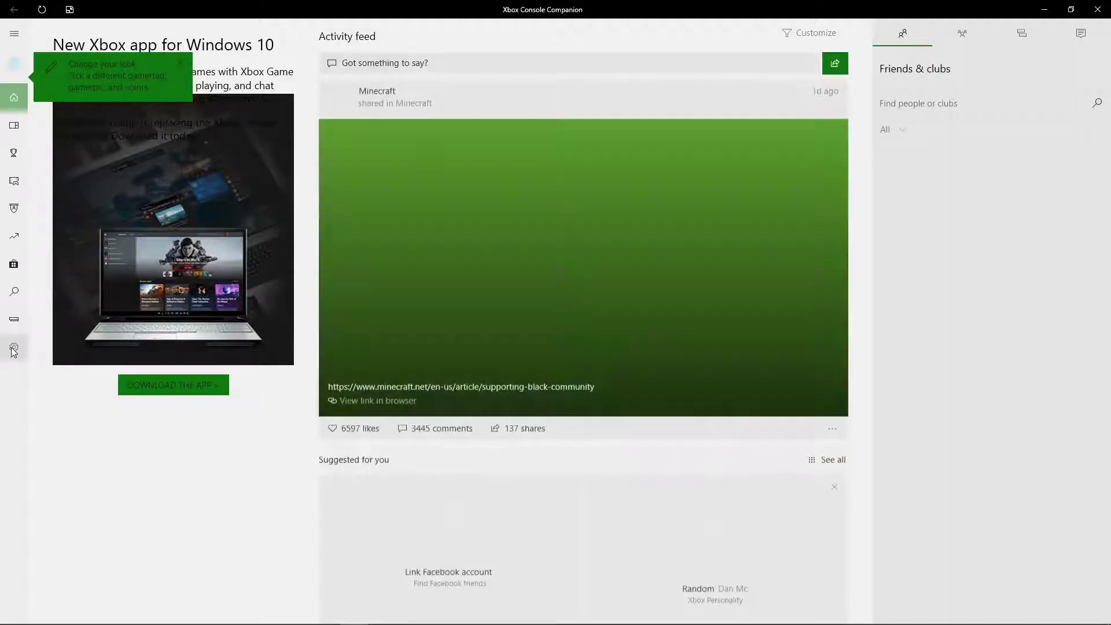
- Open the companion's capture settings and follow the link to the Windows Captures settings, allowing the app switch
{"action": "left_click", "coordinate": [7, 351]}
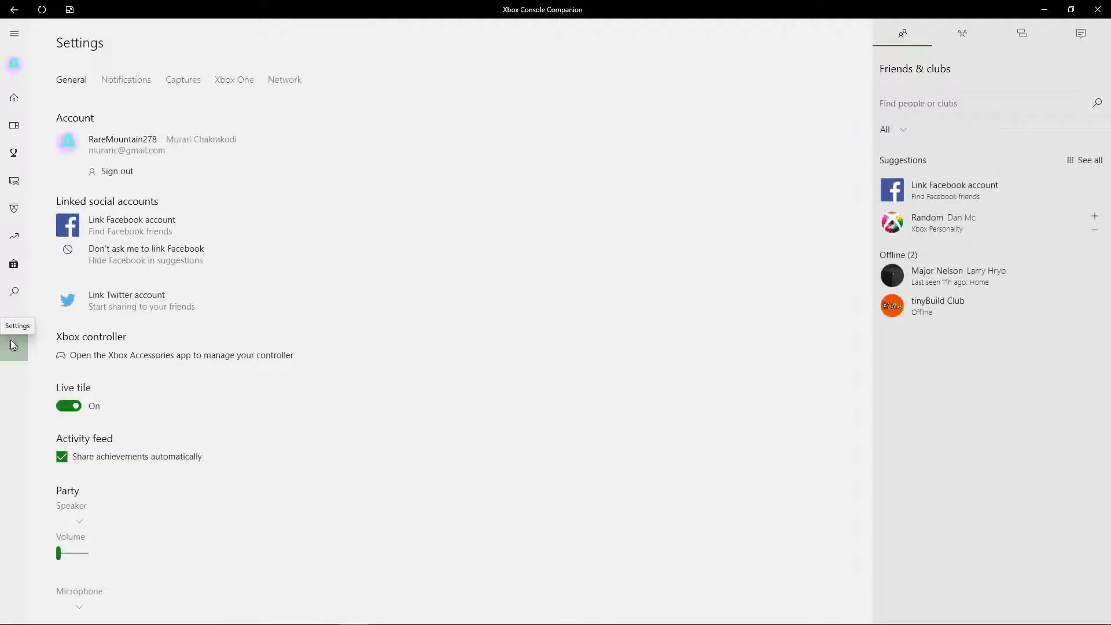
{"action": "left_click", "coordinate": [185, 88]}
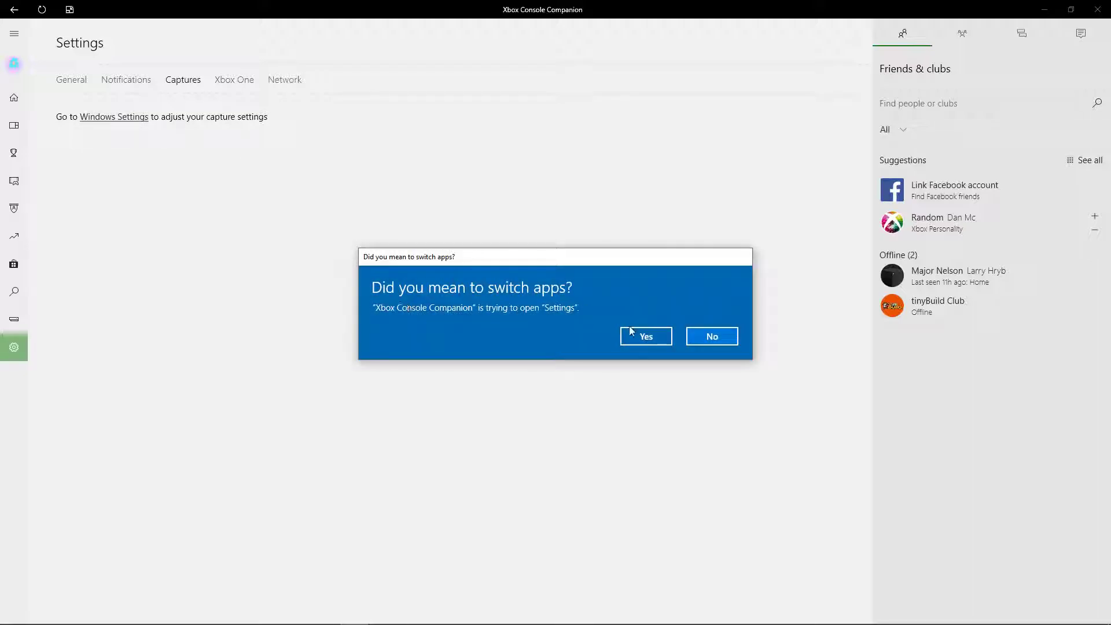
{"action": "left_click", "coordinate": [646, 338]}
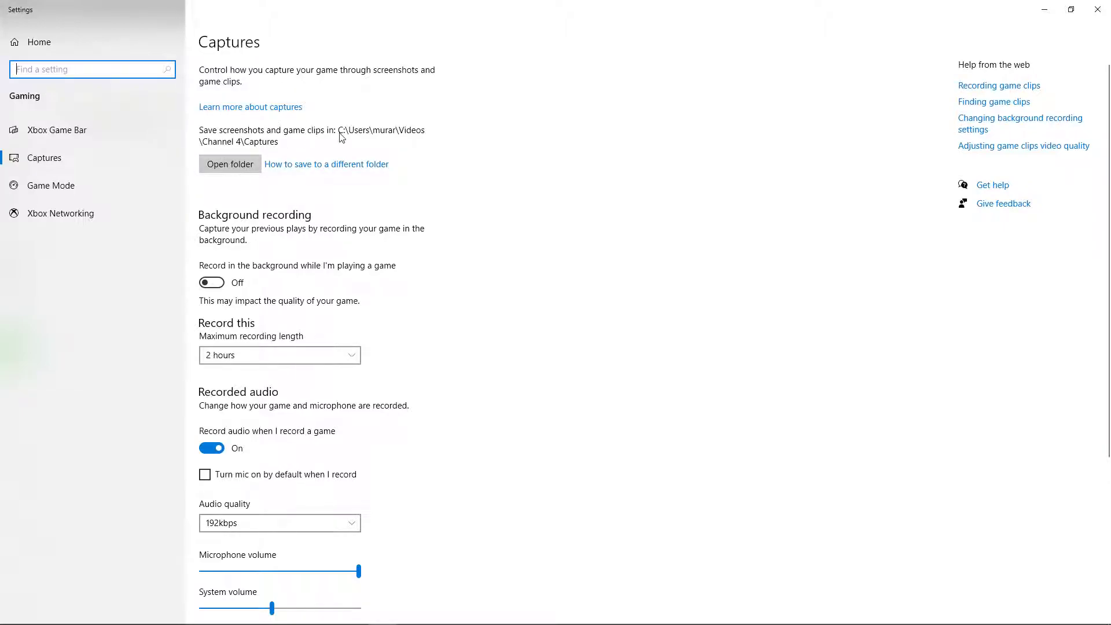
- View the folder where screenshots and game clips are saved, and close it
{"action": "left_click", "coordinate": [236, 166]}
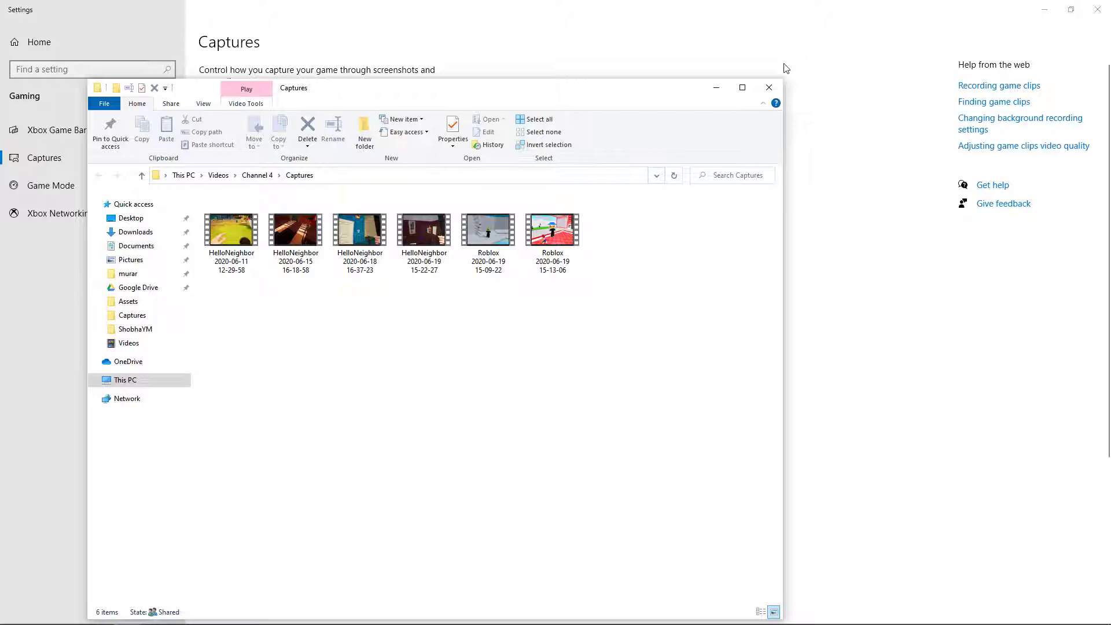
{"action": "left_click", "coordinate": [769, 87]}
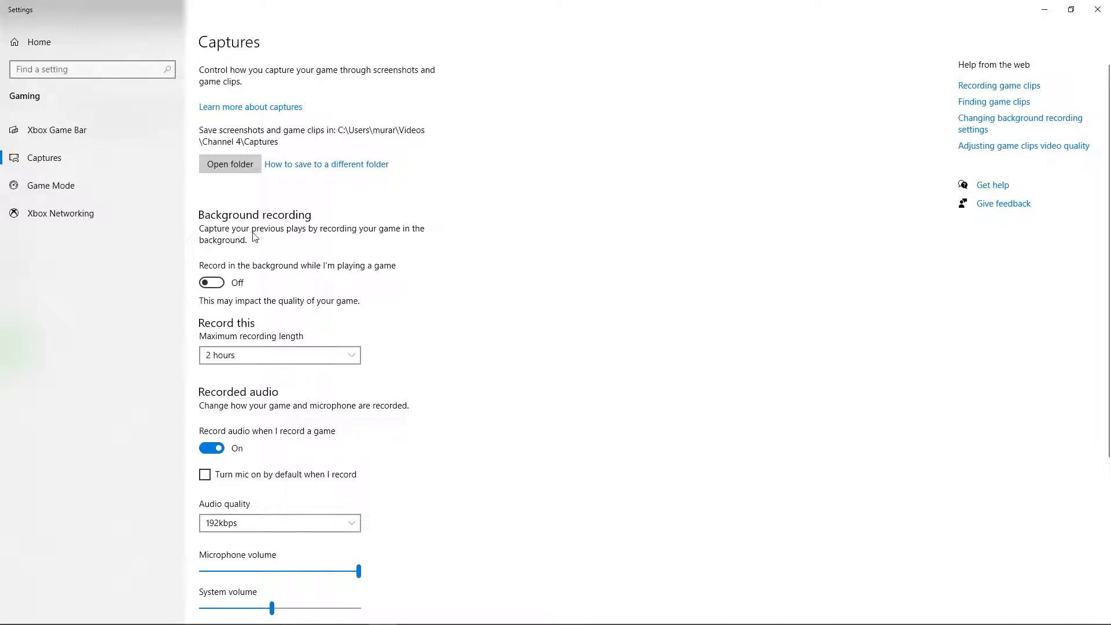
- Turn on background recording with the last 30 seconds as its length, and turn it off again
{"action": "left_click", "coordinate": [212, 282]}
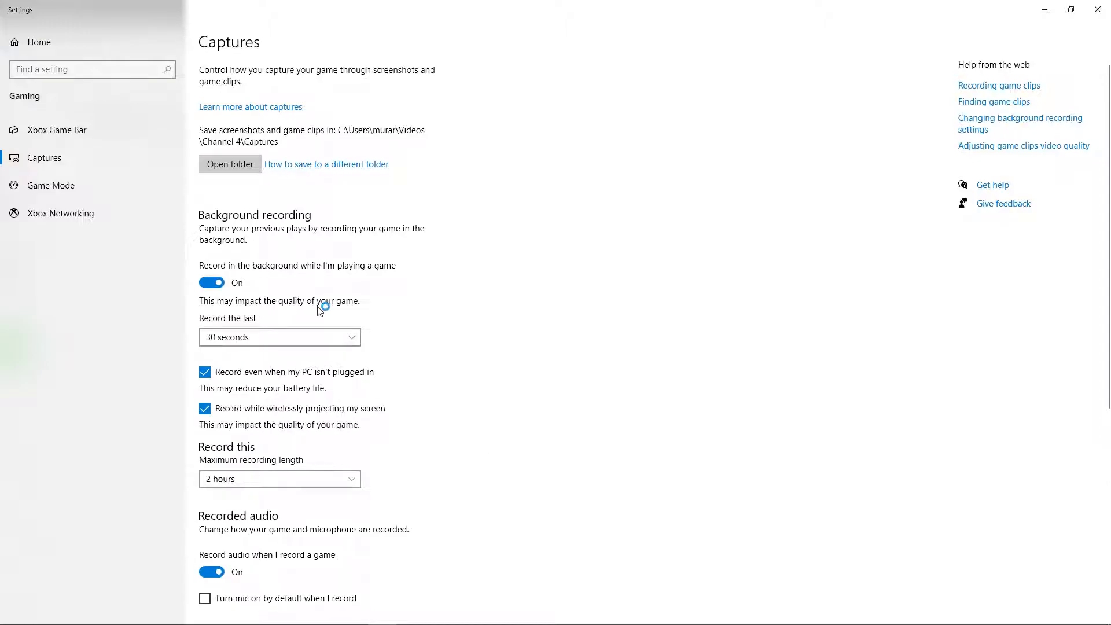
{"action": "left_click", "coordinate": [224, 336]}
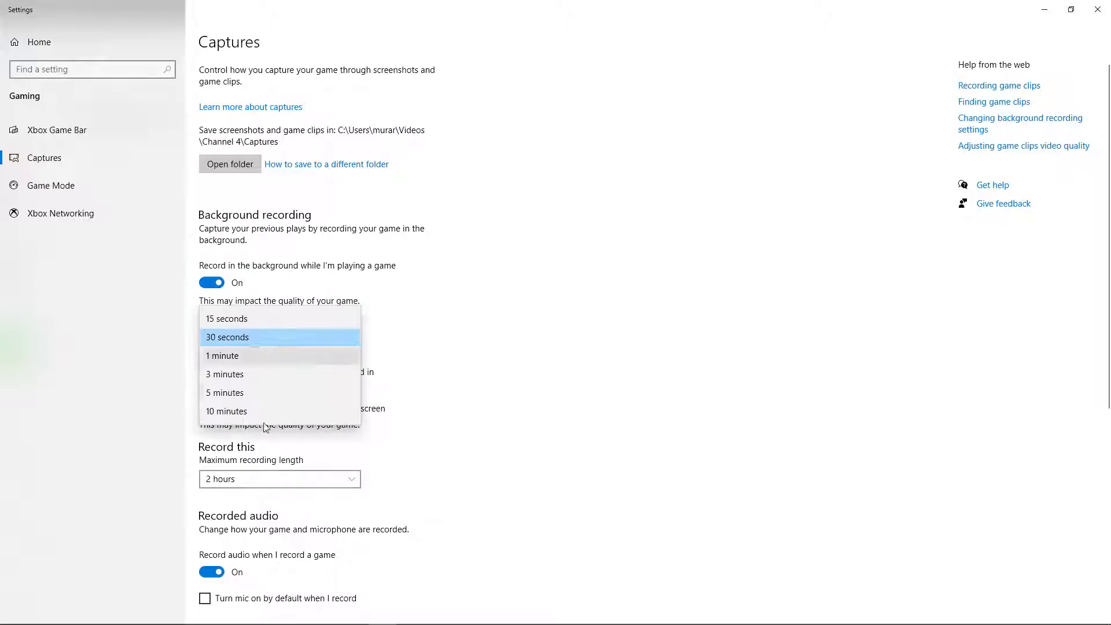
{"action": "left_click", "coordinate": [269, 340]}
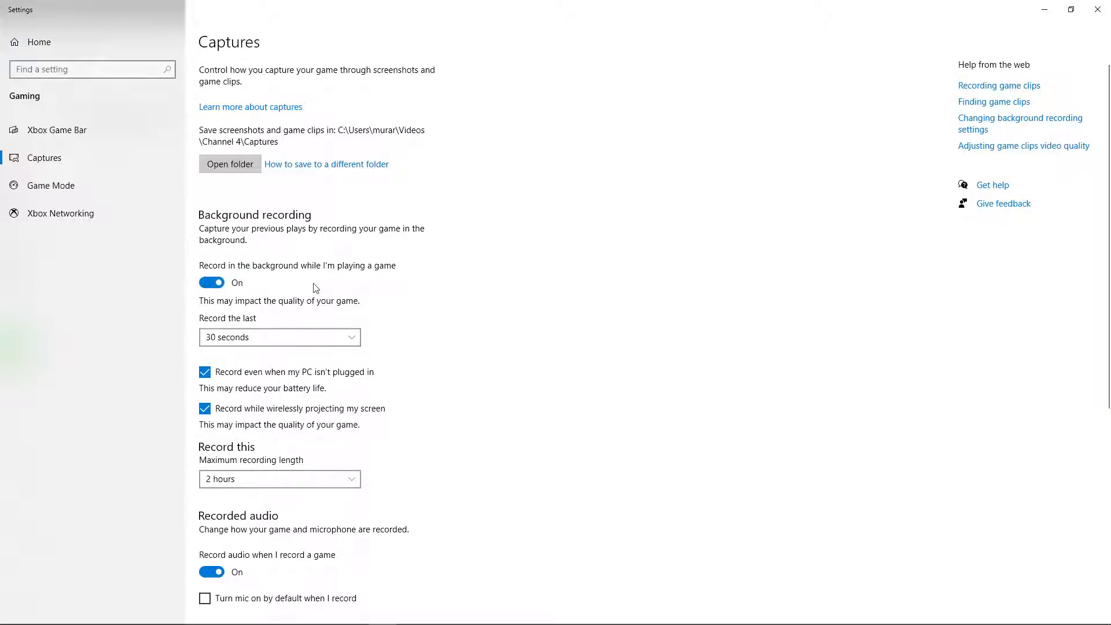
{"action": "left_click", "coordinate": [212, 282]}
- Turn the microphone on by default when recording and keep the microphone volume at its maximum
{"action": "scroll", "coordinate": [571, 441], "scroll_direction": "down", "scroll_amount": 2}
{"action": "scroll", "coordinate": [570, 441], "scroll_direction": "down", "scroll_amount": 2}
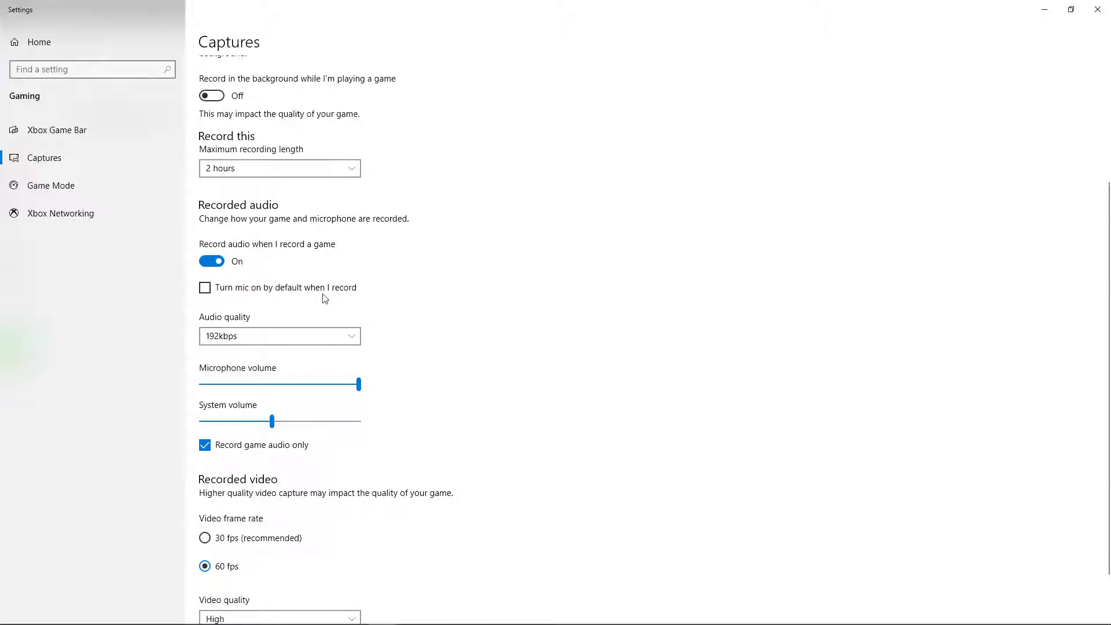
{"action": "left_click", "coordinate": [262, 290]}
{"action": "mouse_move", "coordinate": [359, 384]}
{"action": "left_mouse_down"}
{"action": "mouse_move", "coordinate": [255, 387]}
{"action": "mouse_move", "coordinate": [376, 385]}
{"action": "left_mouse_up"}
{"action": "mouse_move", "coordinate": [359, 385]}
- Set the recorded video's frame rate to 30 fps and its quality to Standard
{"action": "scroll", "coordinate": [489, 478], "scroll_direction": "down", "scroll_amount": 2}
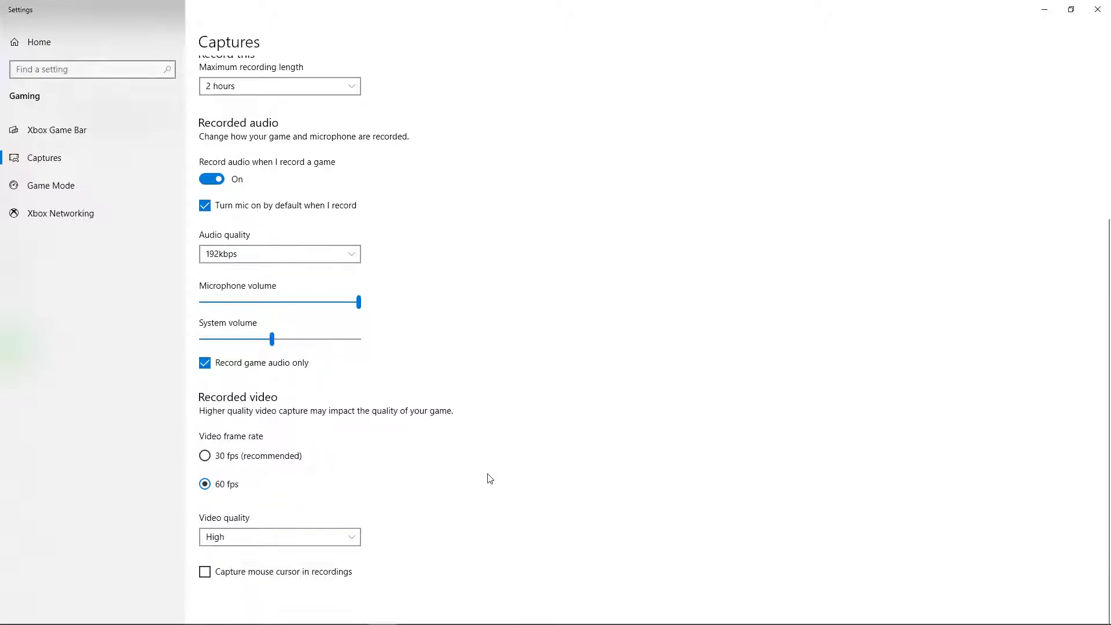
{"action": "scroll", "coordinate": [510, 504], "scroll_direction": "up", "scroll_amount": 1}
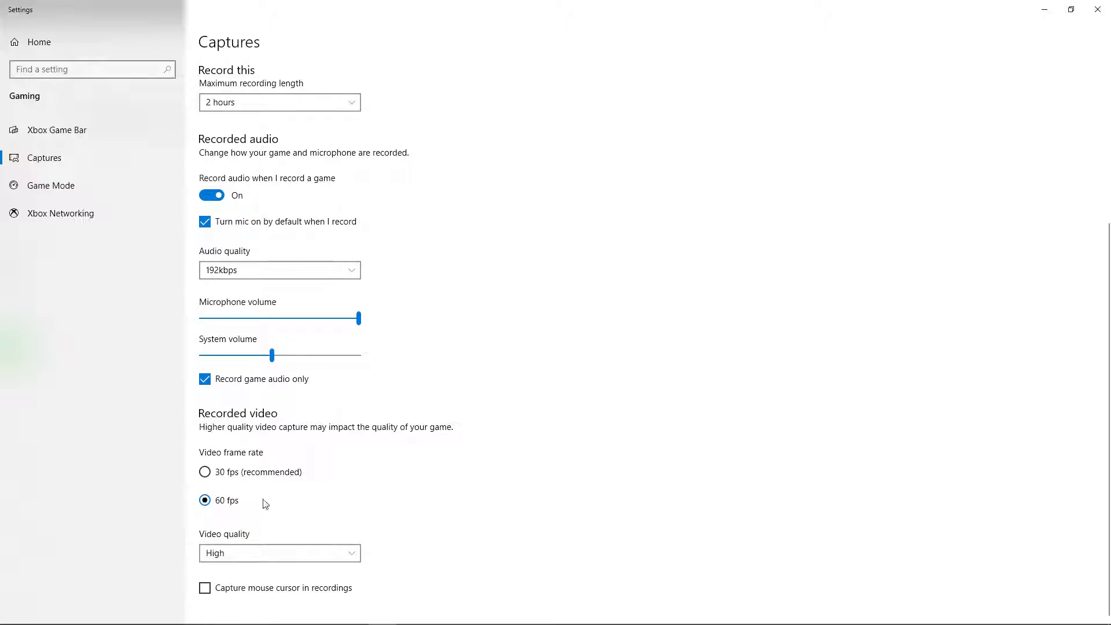
{"action": "left_click", "coordinate": [244, 472]}
{"action": "left_click", "coordinate": [284, 553]}
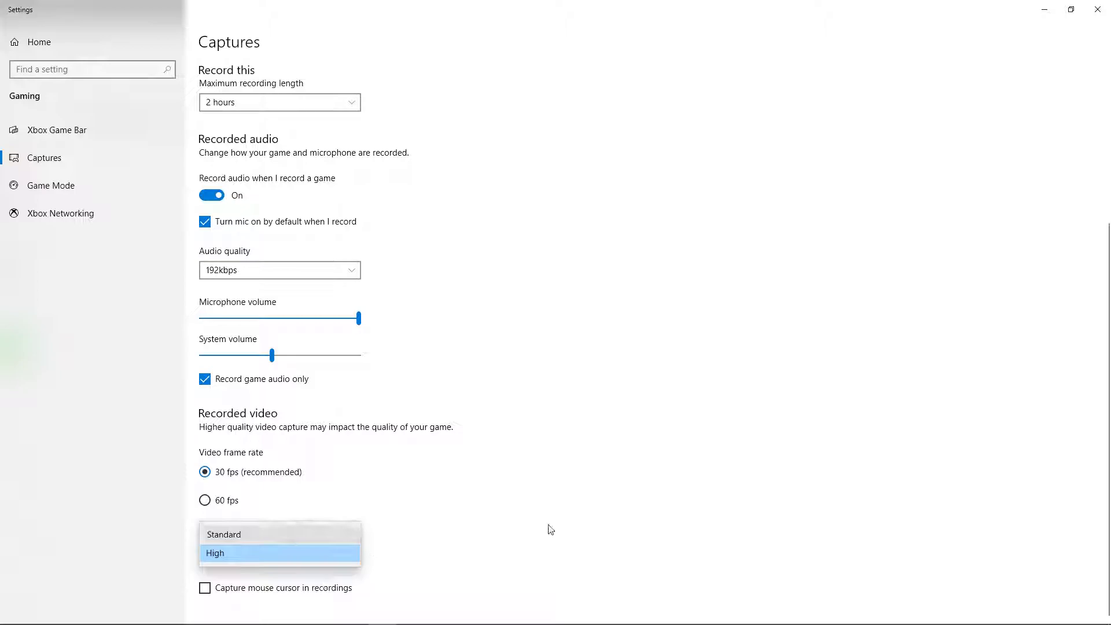
{"action": "left_click", "coordinate": [222, 533]}
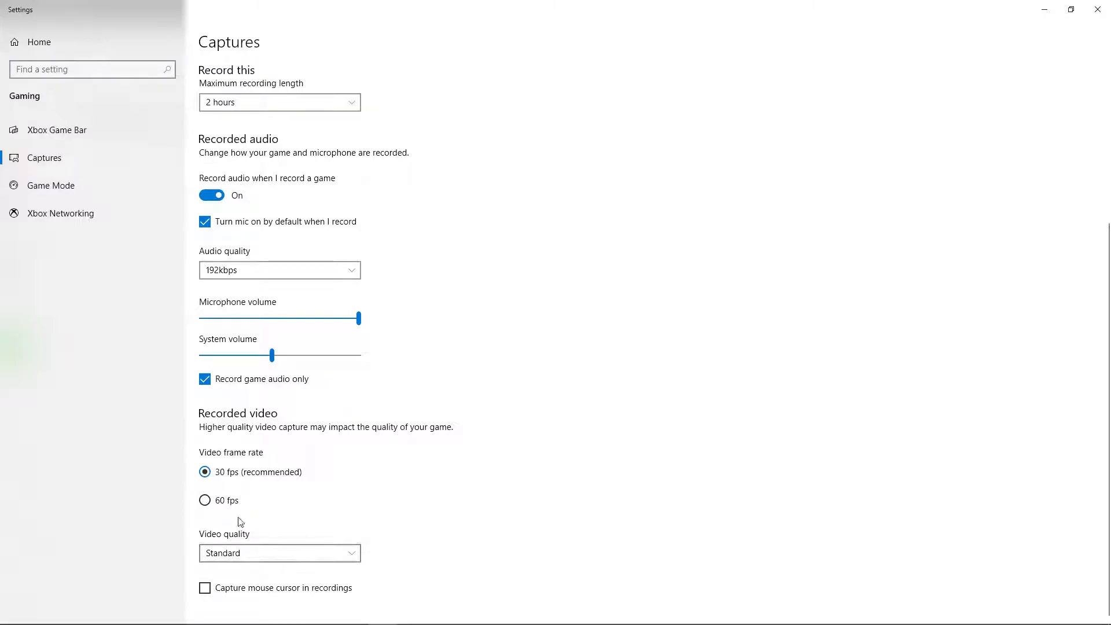
- Set the recorded video's frame rate to 60 fps and its quality to High
{"action": "left_click", "coordinate": [229, 500]}
{"action": "left_click", "coordinate": [315, 560]}
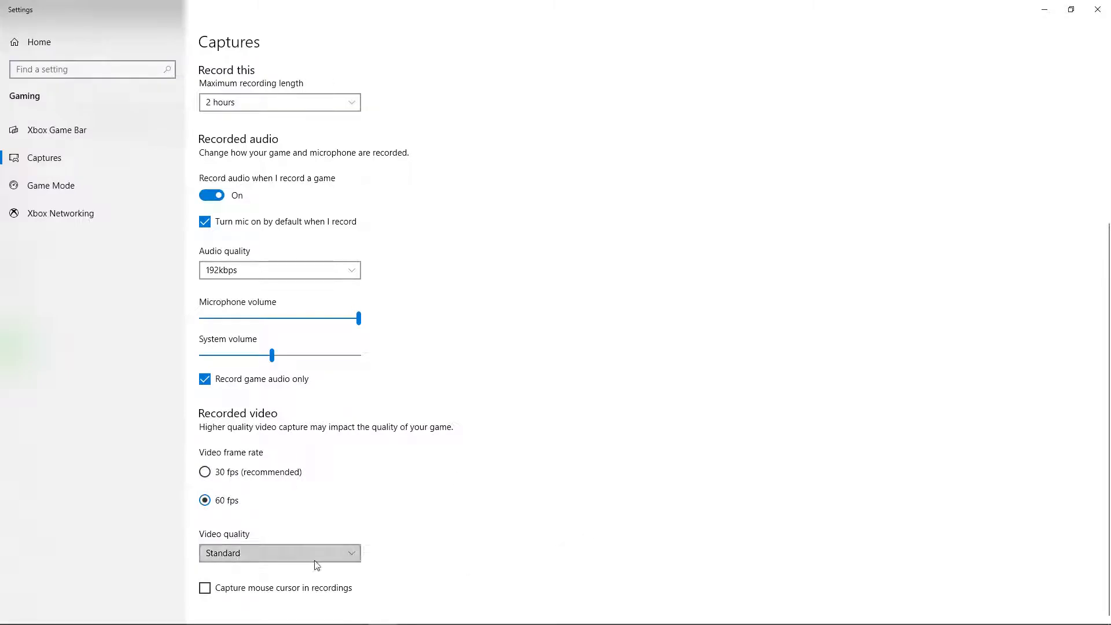
{"action": "left_click", "coordinate": [339, 571]}
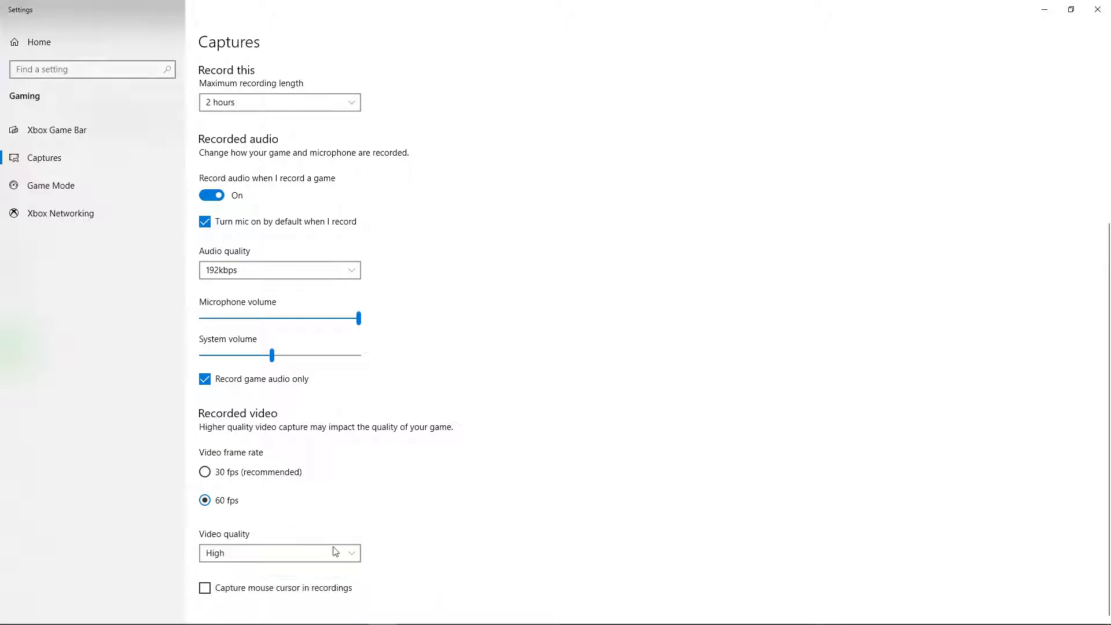
- Switch the frame rate to 30 fps and back to 60 fps, and toggle mouse cursor capture on and off
{"action": "left_click", "coordinate": [245, 475]}
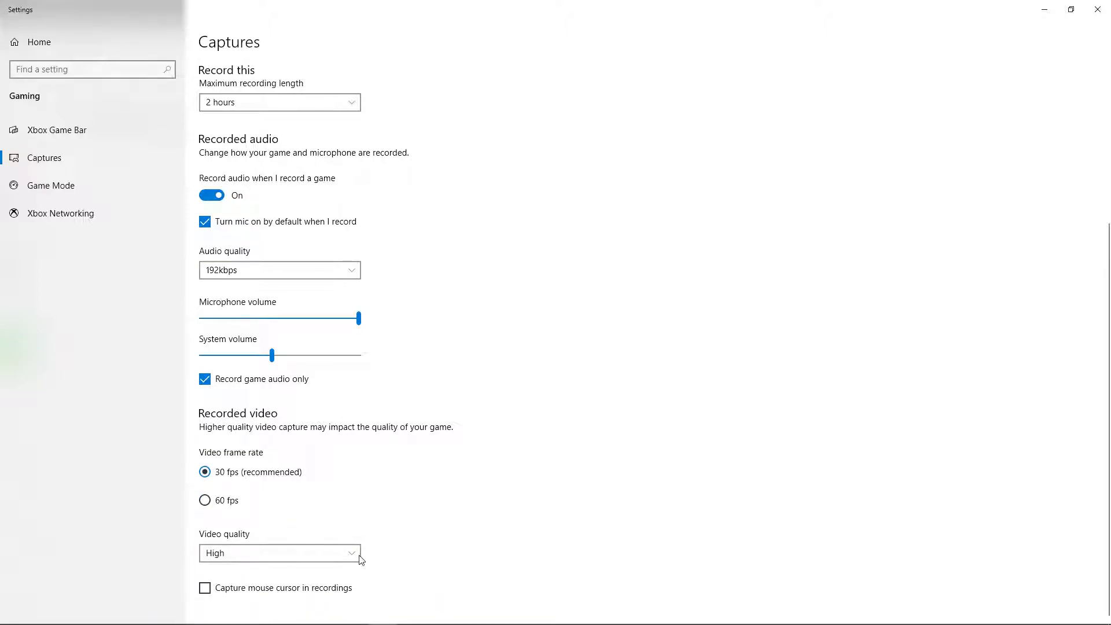
{"action": "left_click", "coordinate": [226, 502]}
{"action": "left_click", "coordinate": [346, 589]}
{"action": "left_click", "coordinate": [288, 589]}
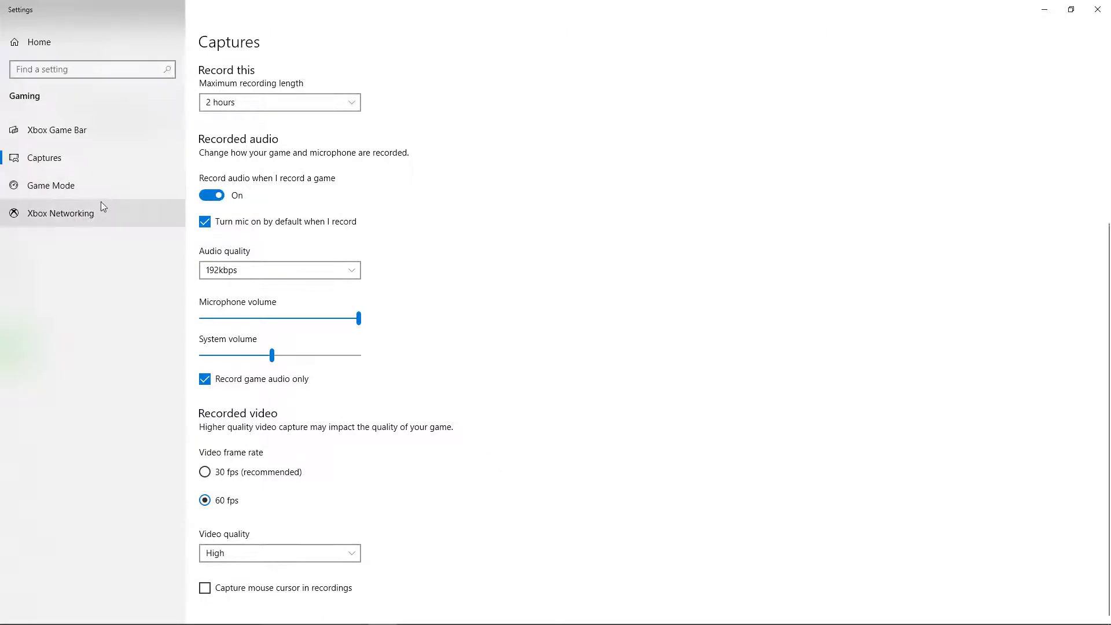
- Look over the Game Mode and Xbox Networking pages of the gaming settings
{"action": "left_click", "coordinate": [144, 185]}
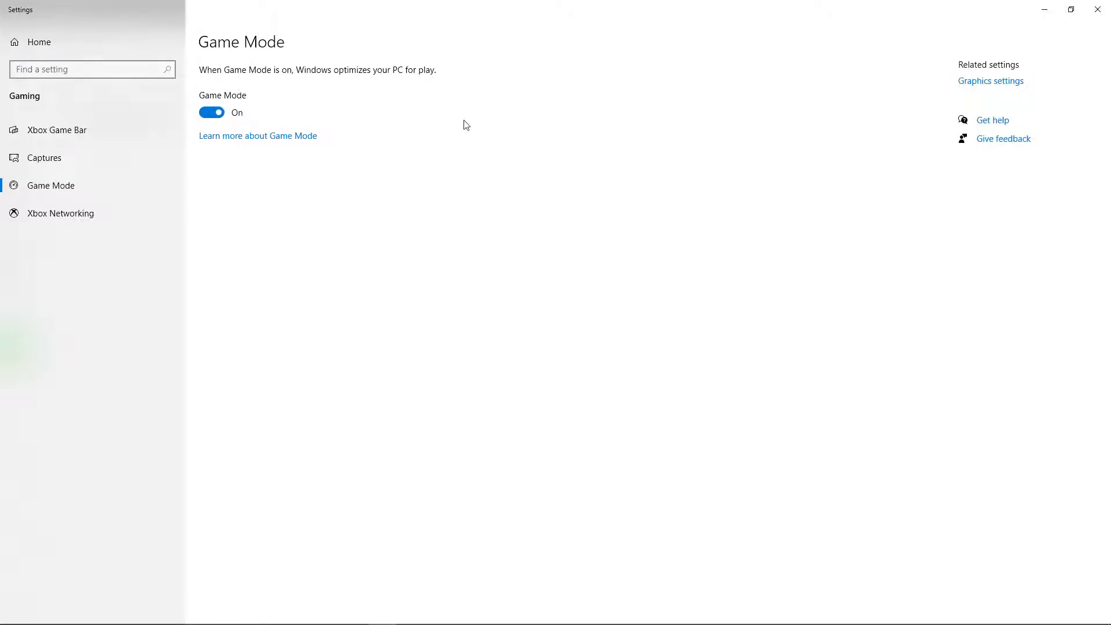
{"action": "left_click", "coordinate": [75, 214]}
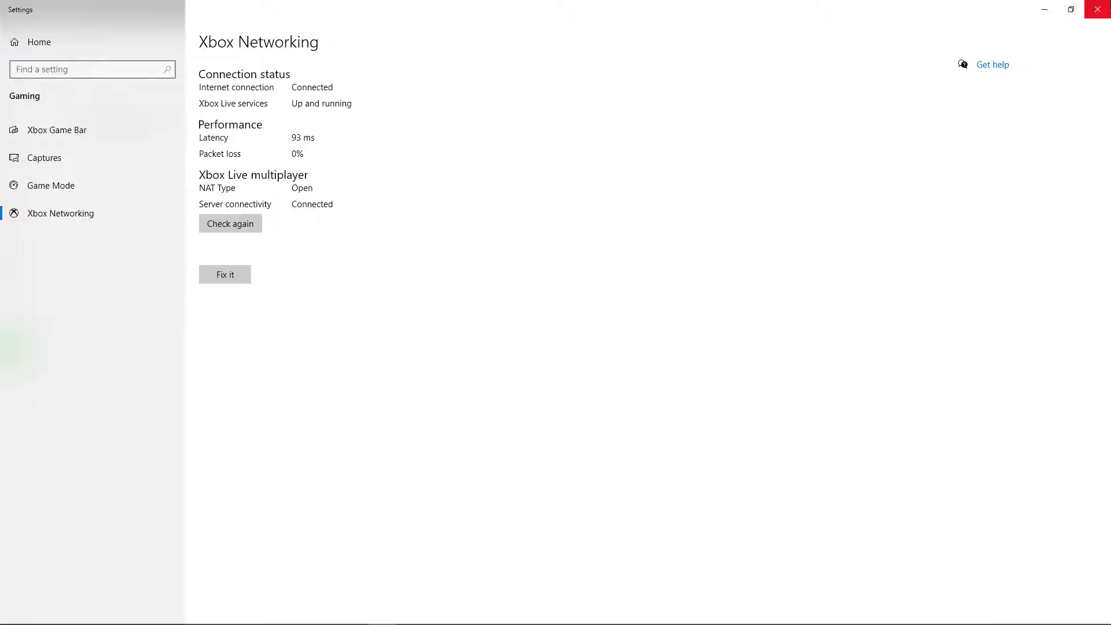
- Close Windows Settings and Xbox Console Companion, and switch to Debut Screen and Video Recorder
{"action": "left_click", "coordinate": [1097, 9]}
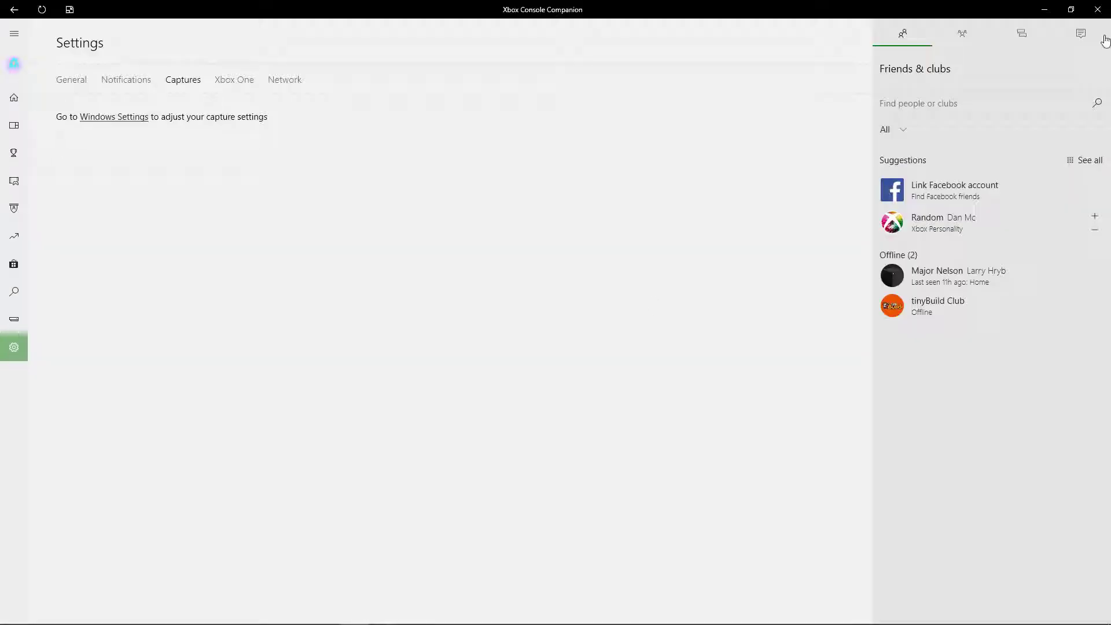
{"action": "left_click", "coordinate": [1098, 9]}
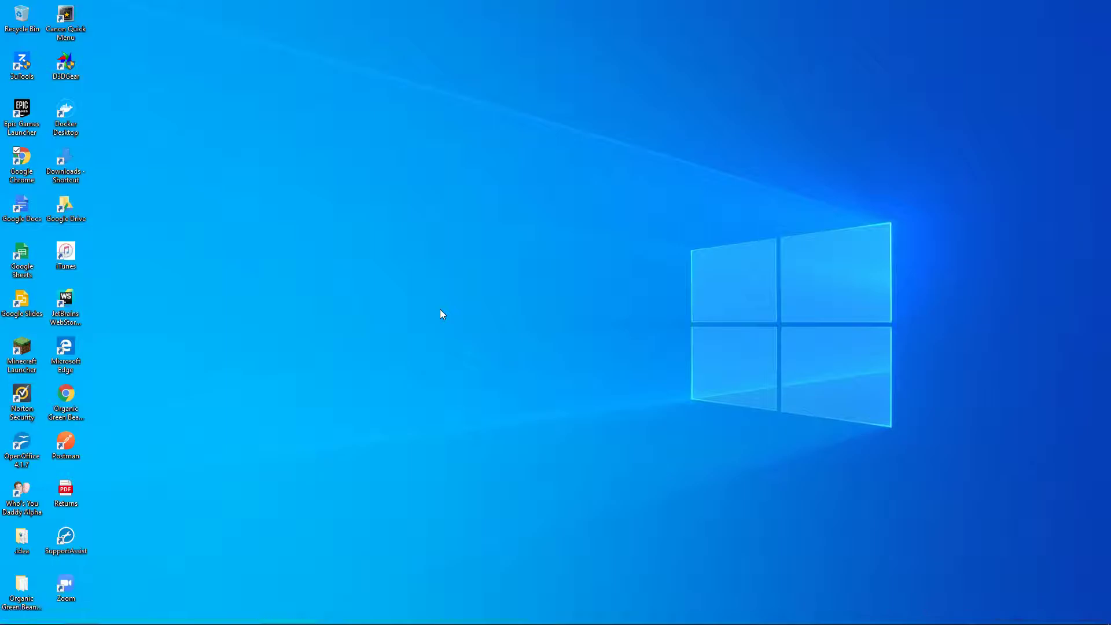
{"action": "mouse_move", "coordinate": [326, 613]}
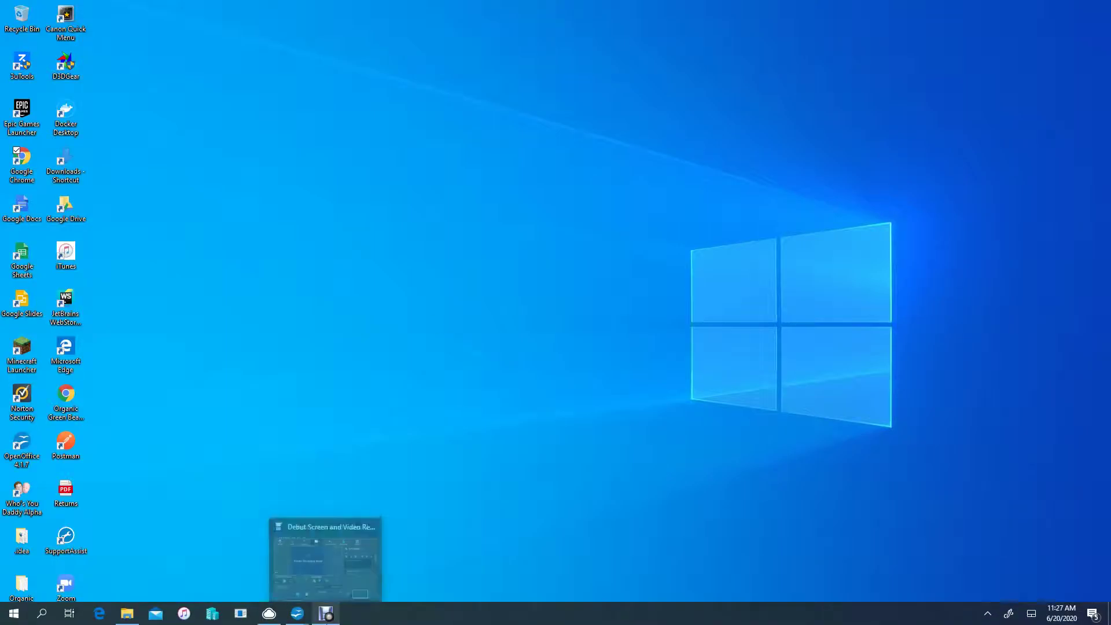
{"action": "left_click", "coordinate": [349, 564]}
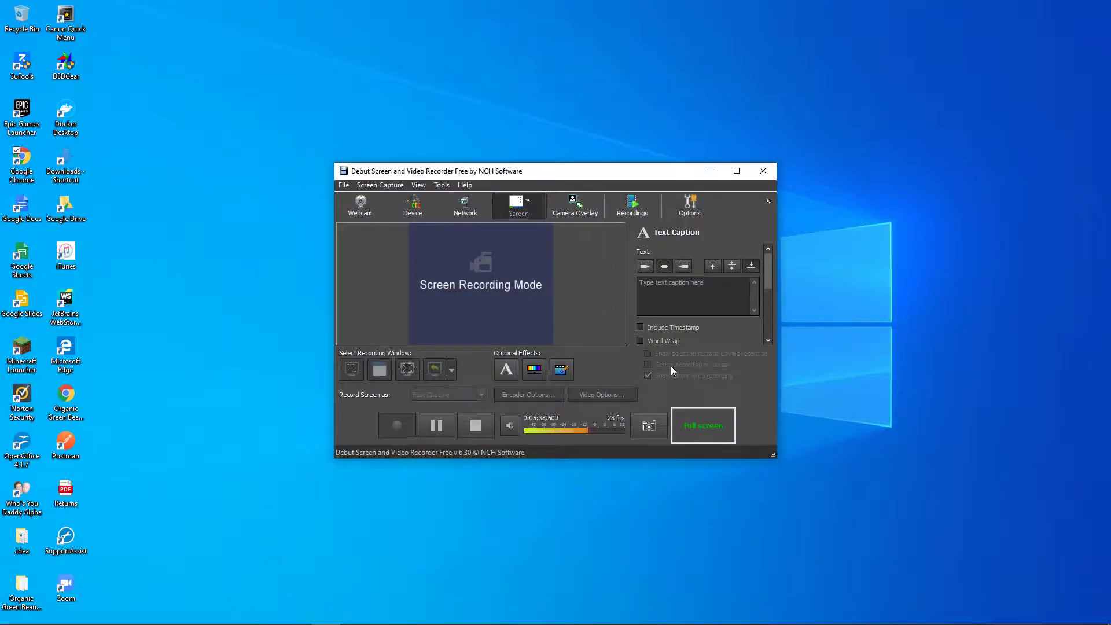